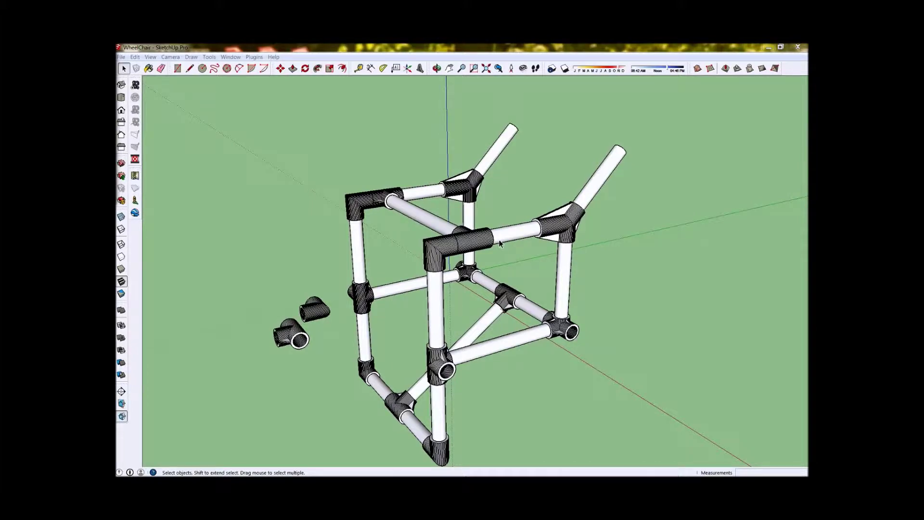
Examine the pipe wheelchair frame and its joints from several angles
middle_drag(360, 206, 534, 275)
scroll(534, 275, up, 5)
middle_drag(592, 319, 287, 327)
scroll(414, 279, down, 3)
scroll(414, 279, up, 10)
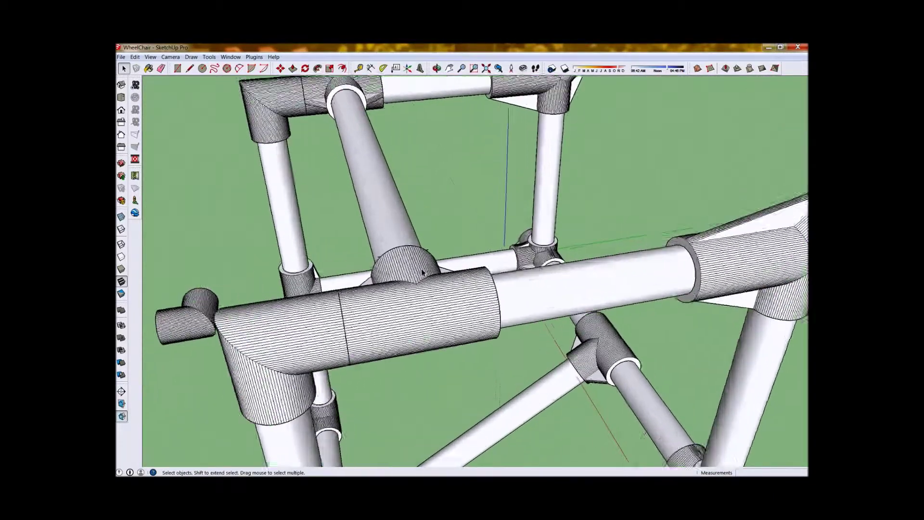
scroll(414, 281, down, 2)
middle_drag(419, 262, 523, 347)
scroll(523, 347, down, 4)
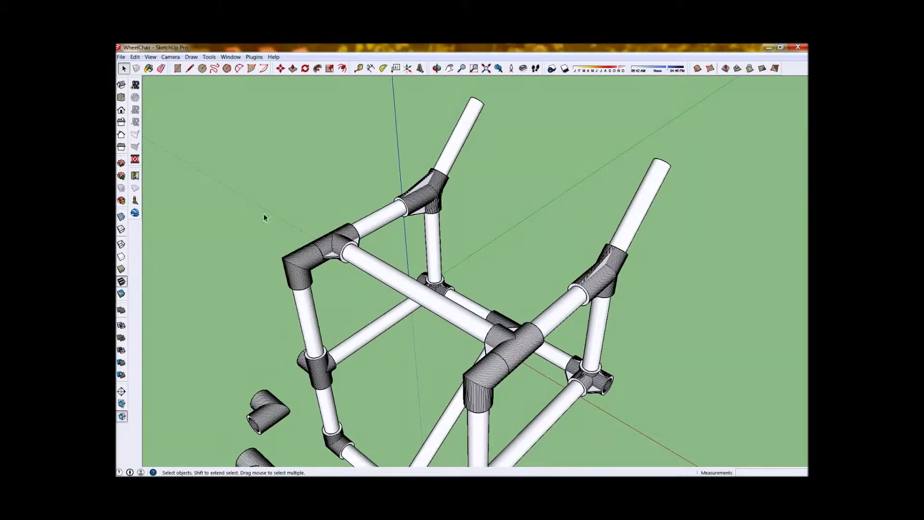
scroll(267, 240, up, 4)
scroll(268, 246, up, 3)
scroll(396, 192, down, 4)
middle_drag(395, 191, 366, 195)
scroll(346, 399, up, 4)
scroll(366, 195, down, 3)
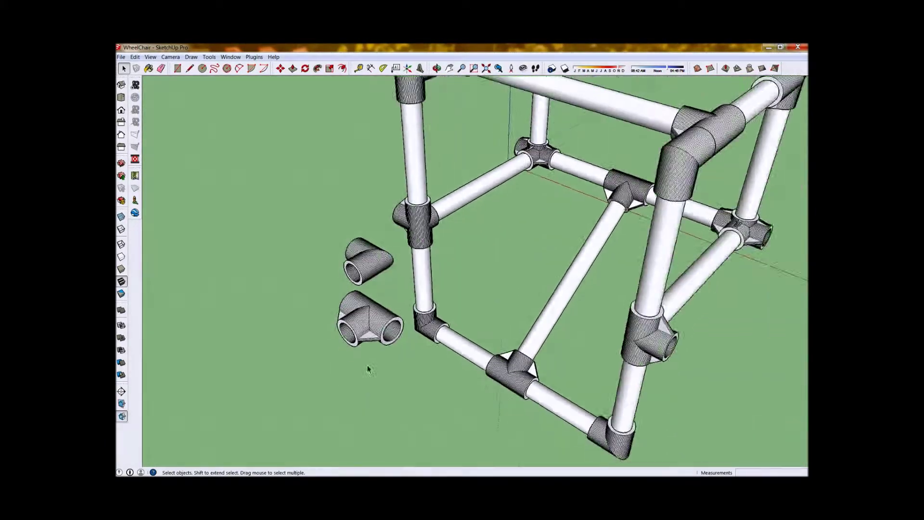
Select the loose T joint beside the frame and inspect its shape up close
scroll(355, 267, up, 8)
click(359, 327)
middle_drag(443, 344, 478, 338)
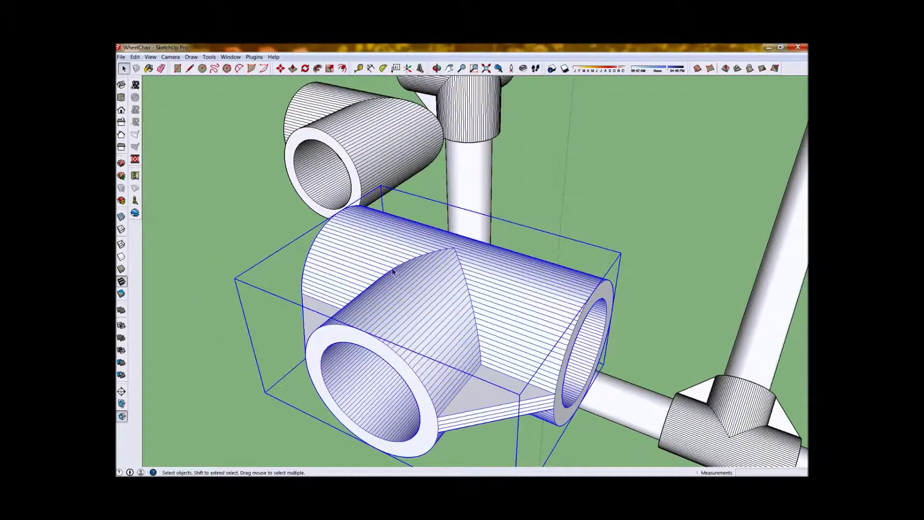
middle_drag(393, 272, 359, 292)
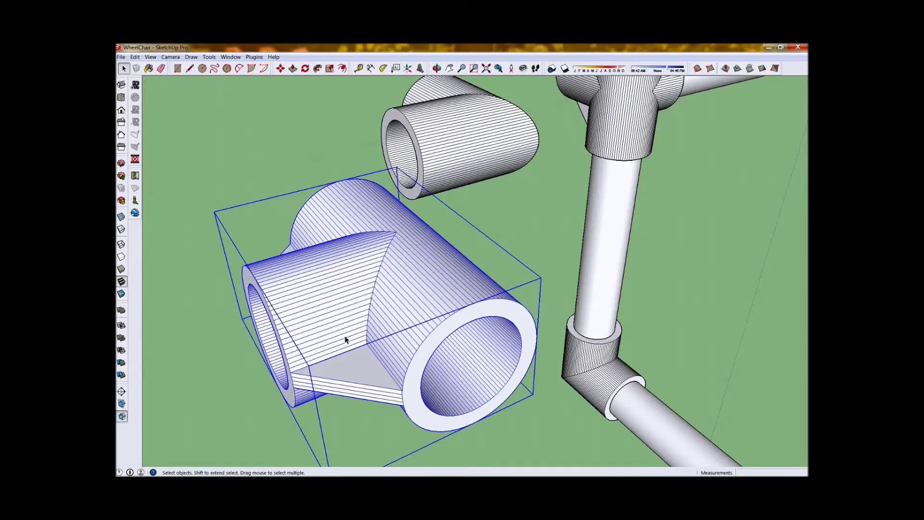
scroll(346, 340, down, 8)
middle_drag(342, 344, 522, 145)
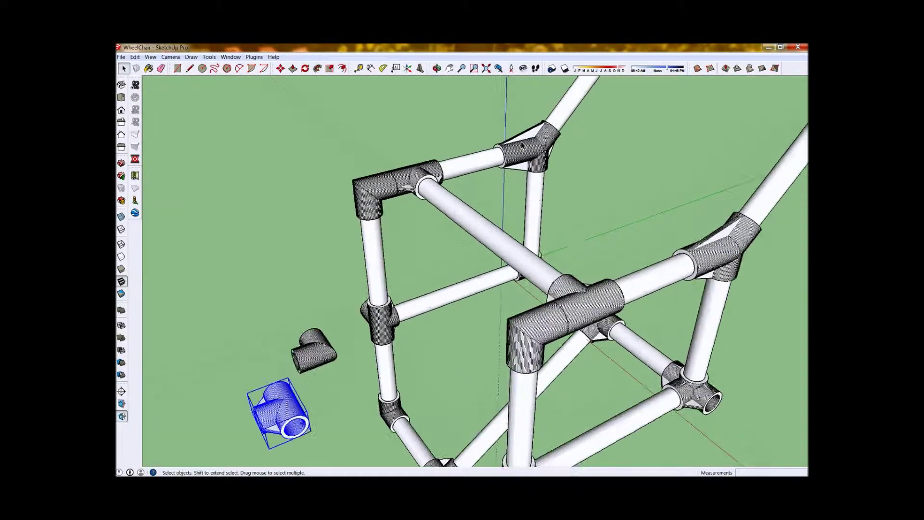
Move the upper side tube of the frame out of its T joint
scroll(522, 145, up, 10)
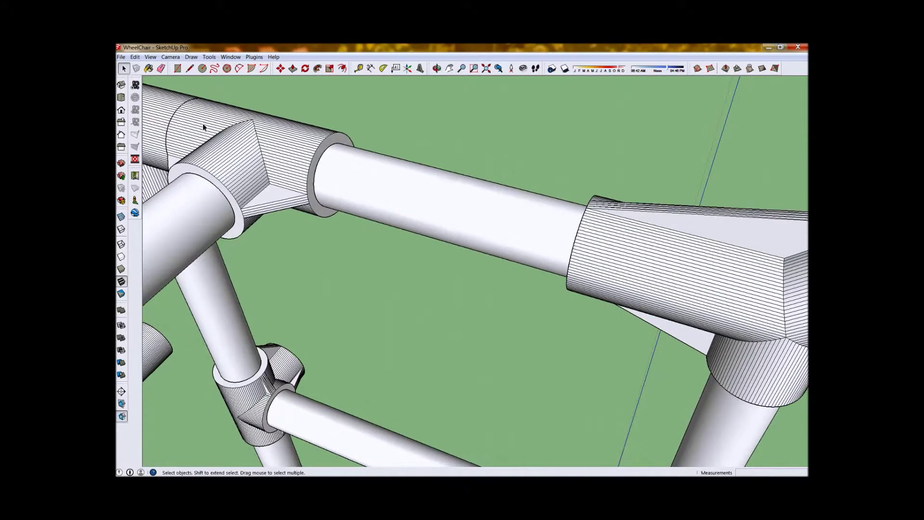
scroll(203, 123, up, 5)
click(402, 147)
click(529, 226)
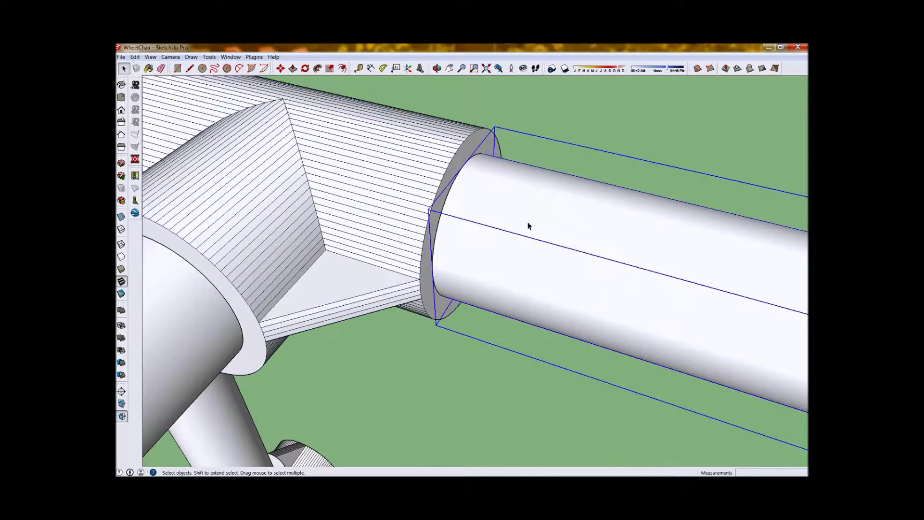
scroll(438, 190, up, 5)
scroll(441, 204, down, 2)
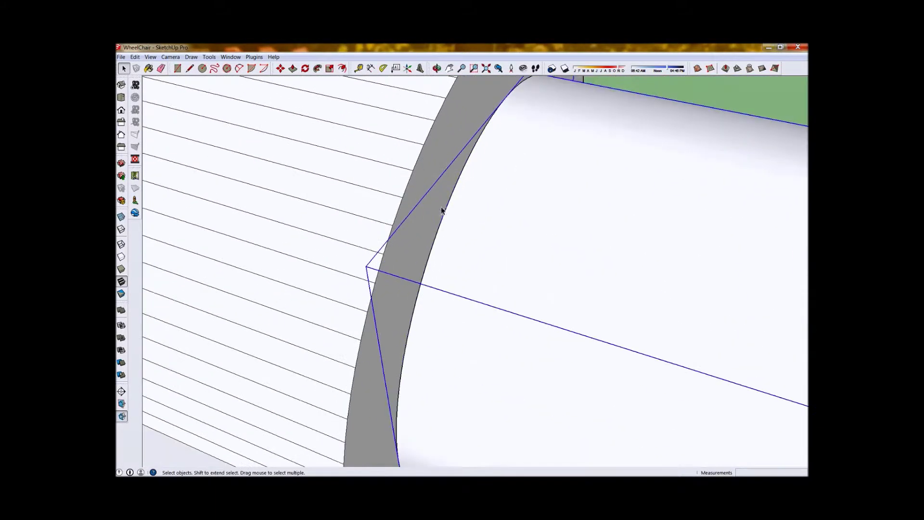
scroll(435, 211, down, 6)
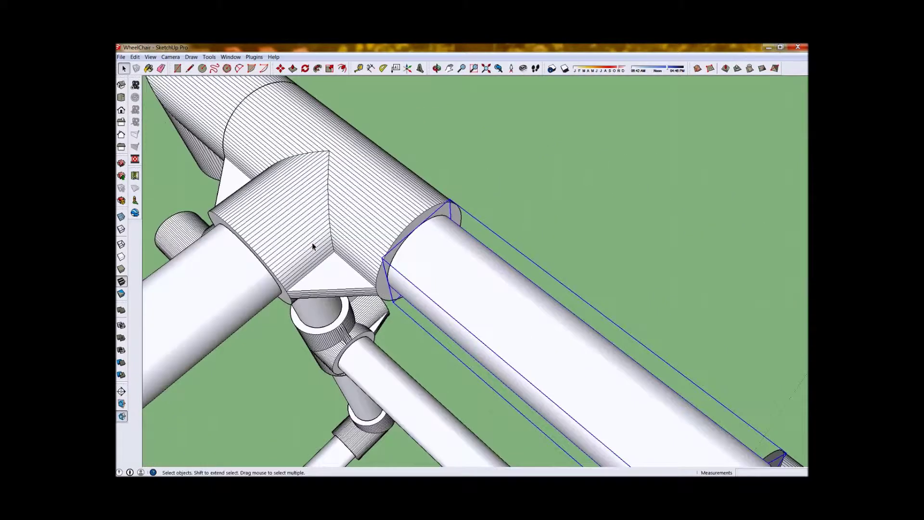
click(281, 70)
click(515, 325)
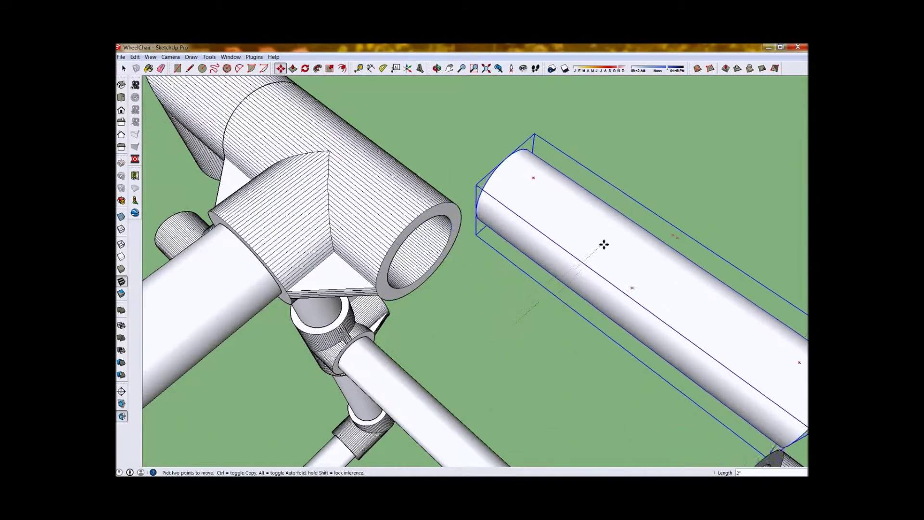
click(608, 230)
Move the upper side tube back so its end sits in the T joint, and deselect it
middle_drag(428, 231, 441, 209)
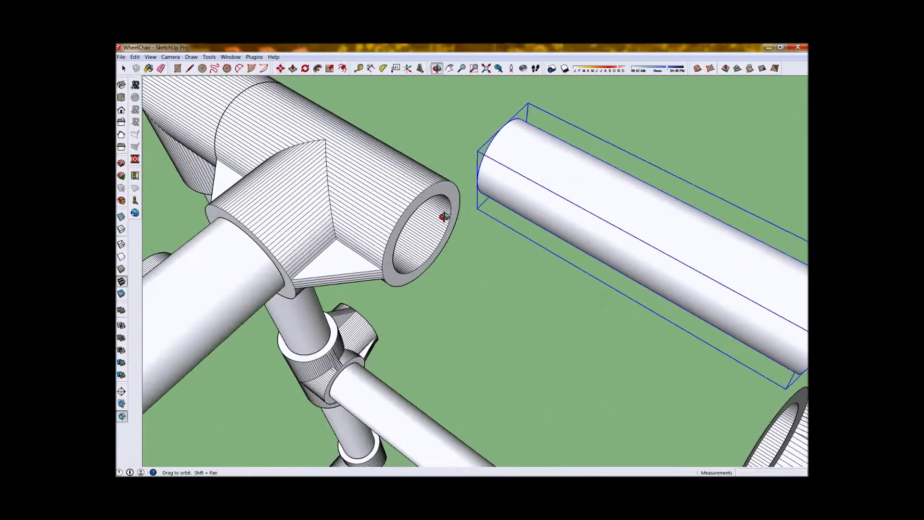
click(572, 171)
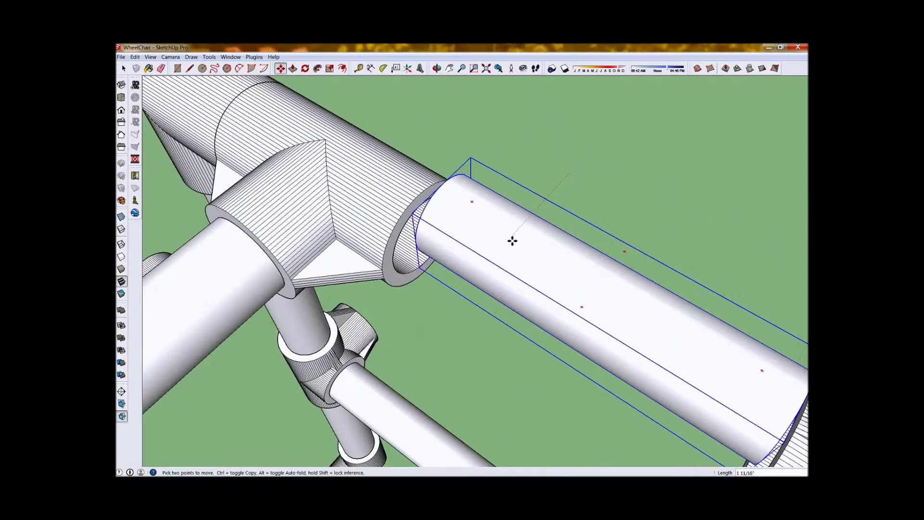
scroll(474, 223, up, 5)
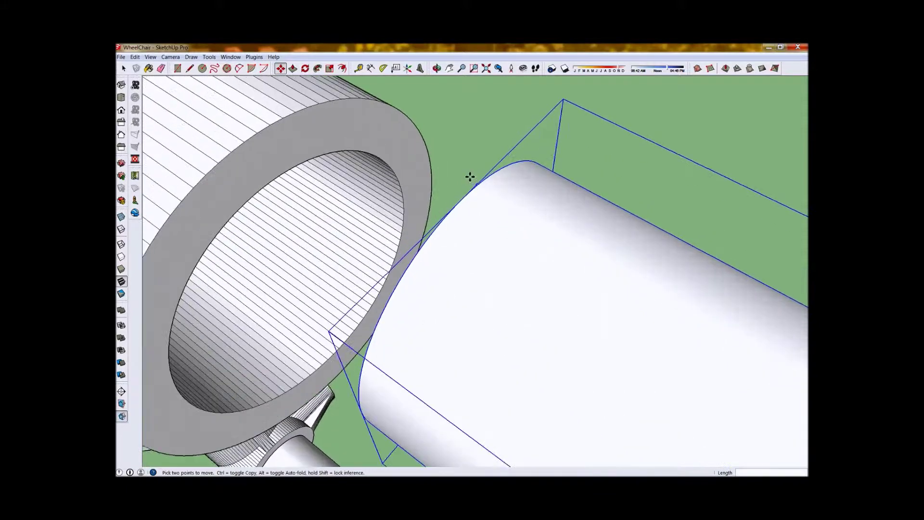
click(269, 185)
scroll(489, 233, down, 5)
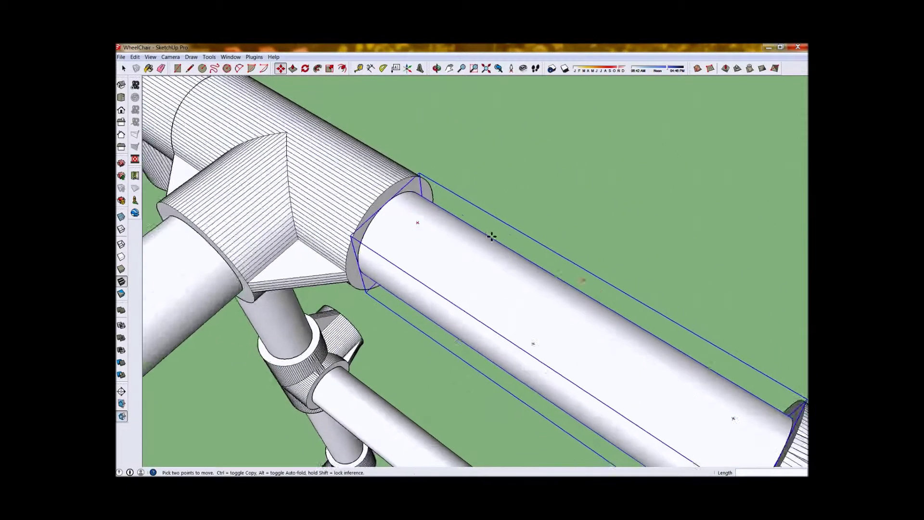
key(space)
click(346, 110)
Open the loose T joint and the loose elbow for group editing in turn to inspect them, closing each again
middle_drag(310, 237, 399, 170)
scroll(487, 201, down, 3)
scroll(414, 149, down, 3)
scroll(400, 170, down, 2)
scroll(432, 303, up, 4)
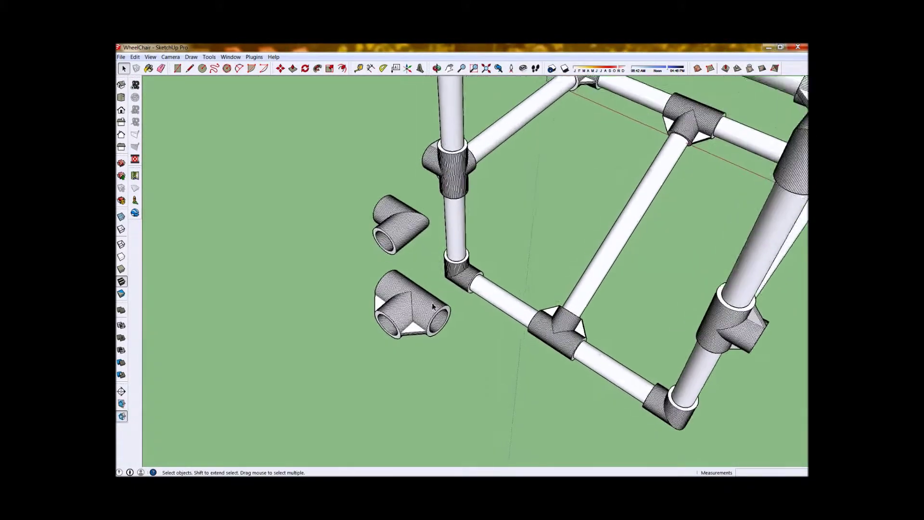
scroll(400, 264, up, 4)
click(400, 262)
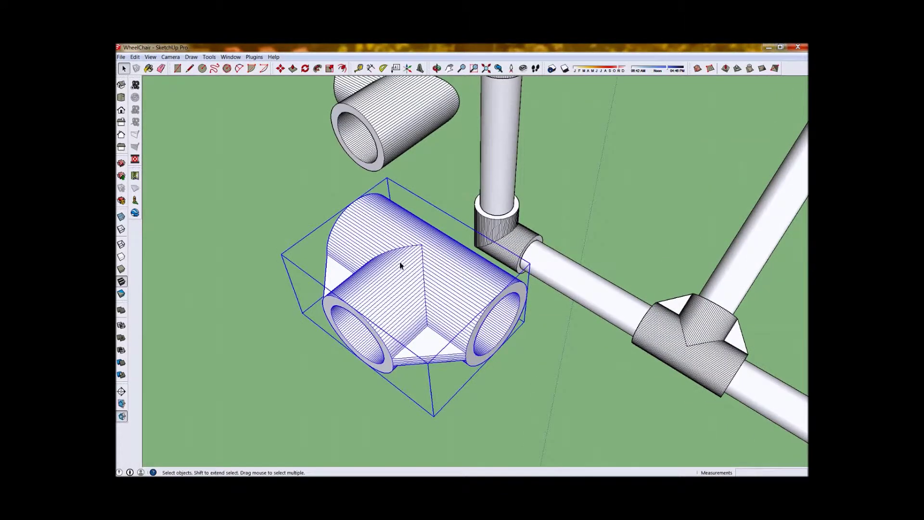
double_click(400, 262)
click(254, 303)
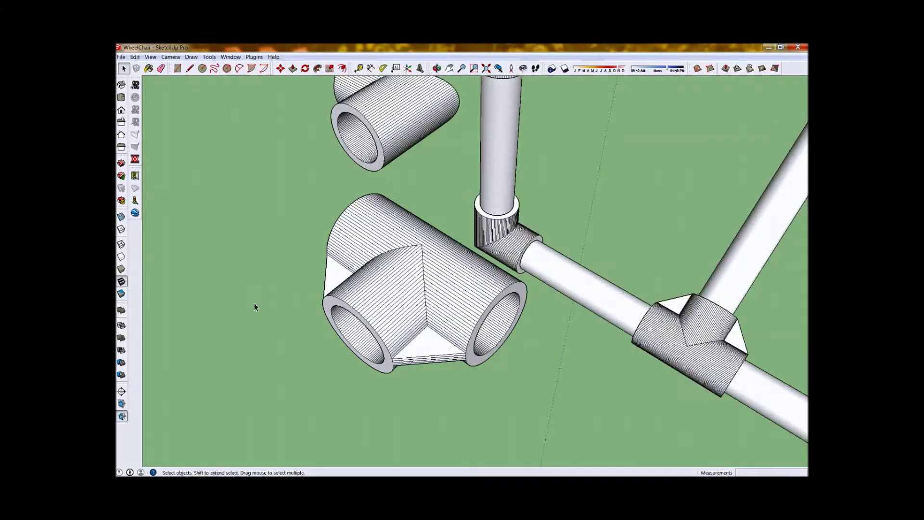
double_click(390, 130)
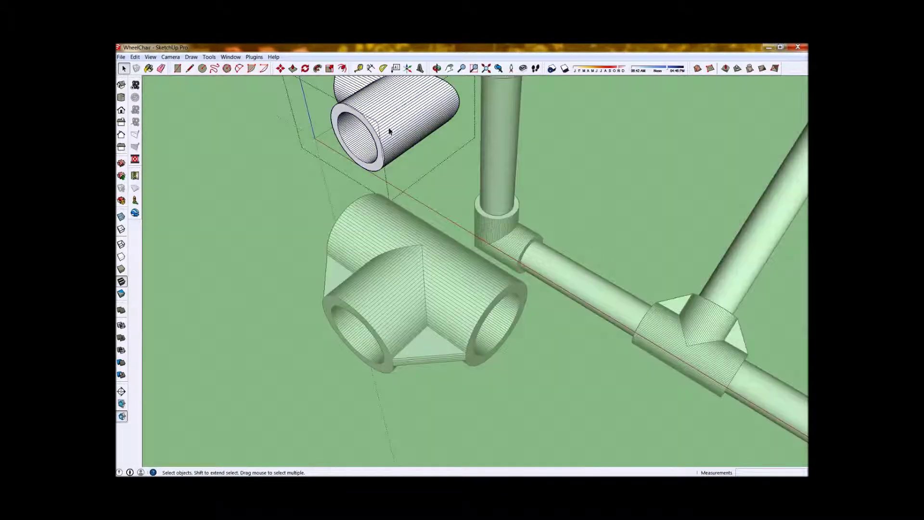
click(401, 290)
Open the loose T joint for editing and draw a line across its inner end opening to cover it with a face
double_click(406, 295)
scroll(414, 308, up, 5)
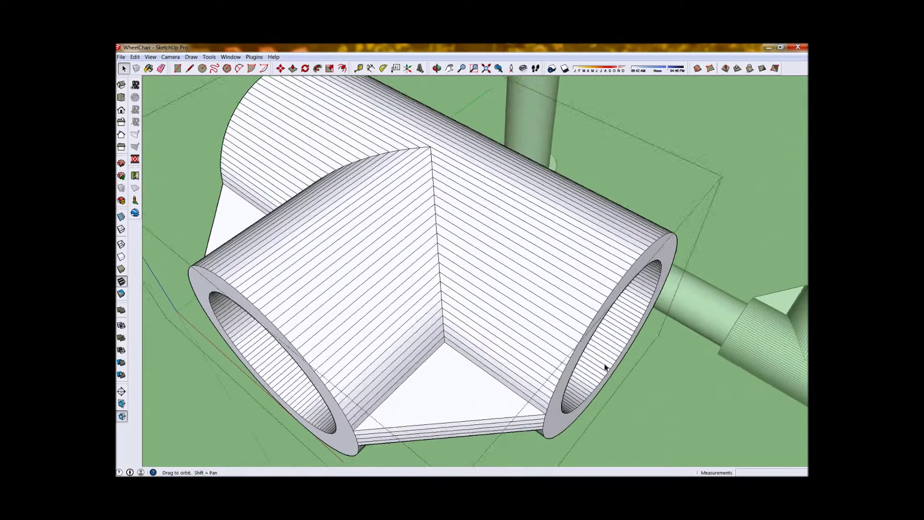
middle_drag(614, 373, 324, 248)
scroll(354, 277, up, 6)
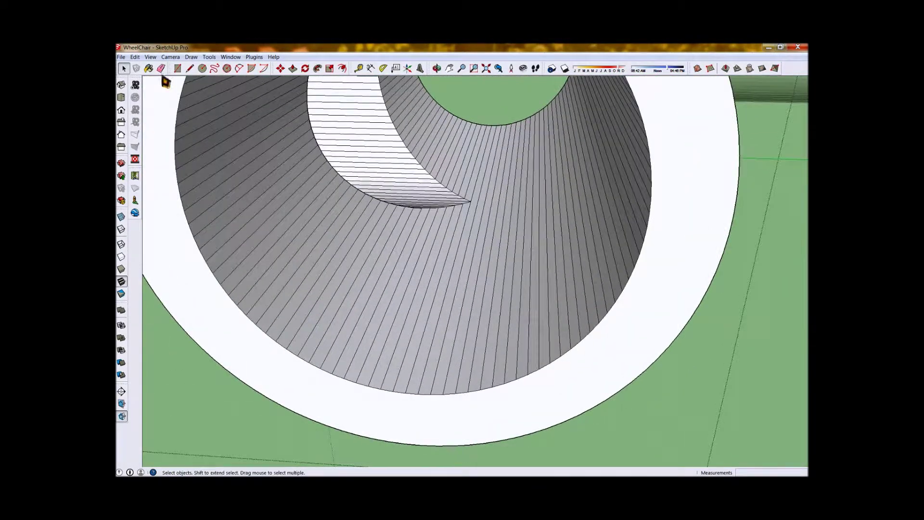
click(189, 68)
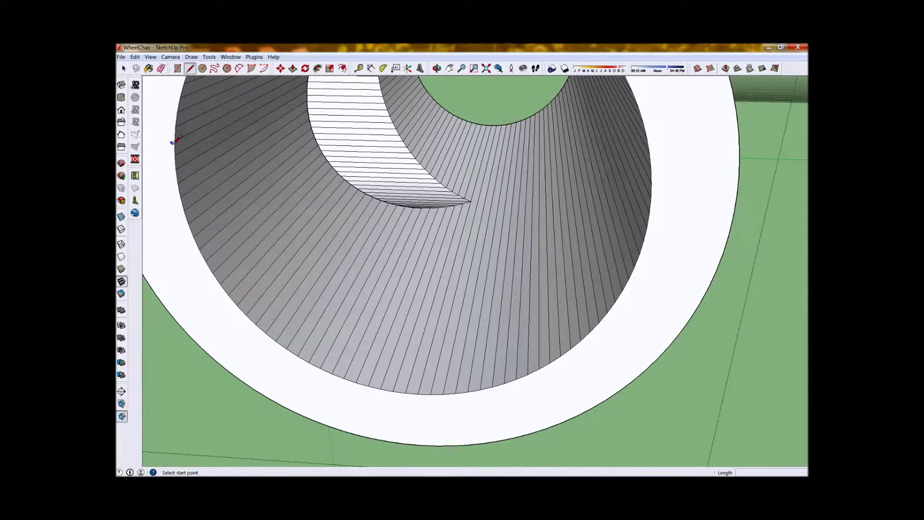
click(174, 141)
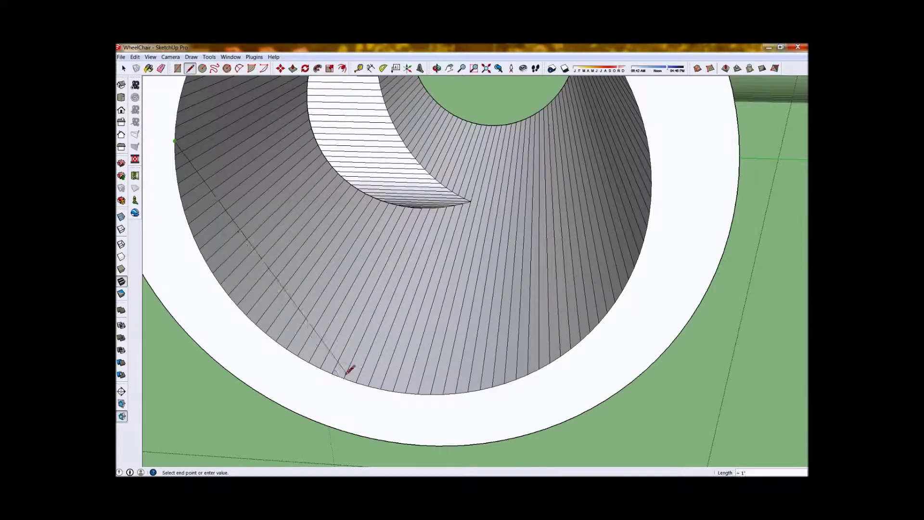
click(344, 378)
mouse_move(349, 376)
middle_down()
mouse_move(431, 398)
mouse_move(258, 128)
middle_up()
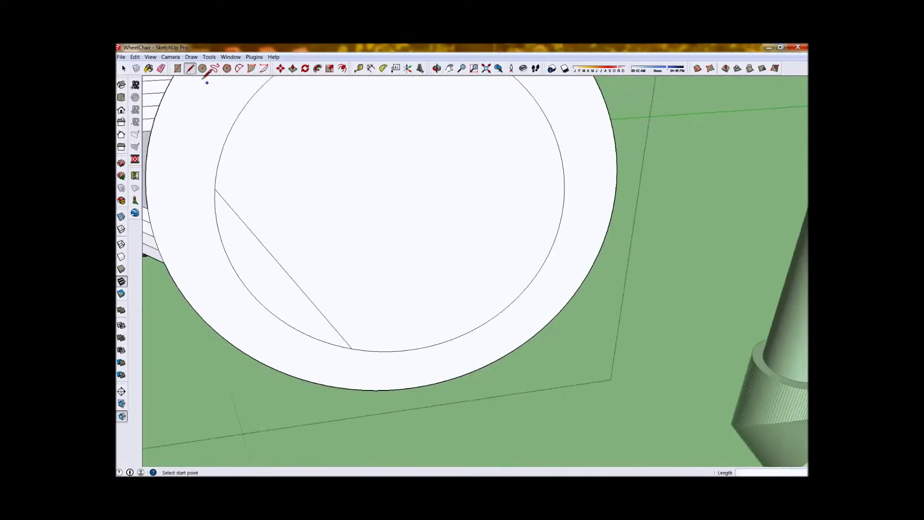
Remove the line and the face covering the T joint's end opening, and close the group
click(161, 68)
click(268, 251)
click(123, 69)
right_click(318, 215)
click(338, 224)
mouse_move(340, 227)
middle_down()
mouse_move(366, 279)
mouse_move(519, 306)
middle_up()
scroll(373, 283, down, 10)
click(519, 306)
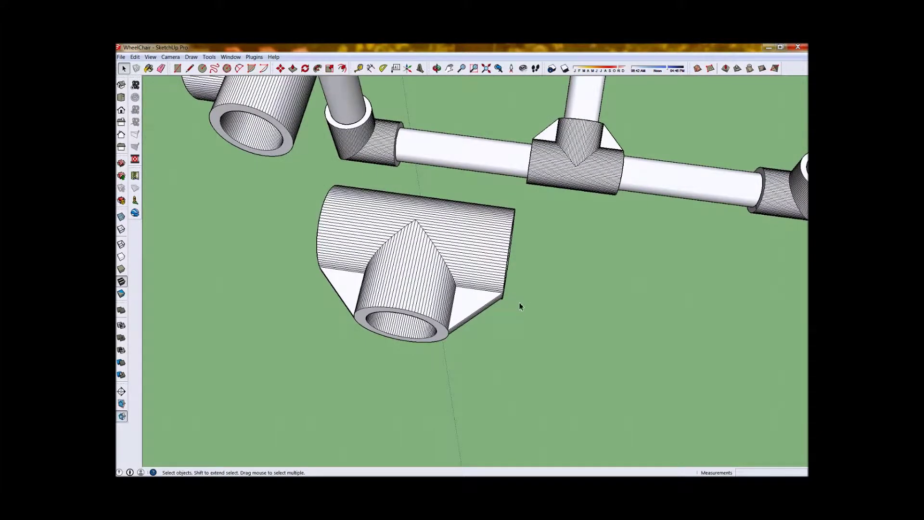
Explode the loose T joint group into plain geometry
right_click(407, 226)
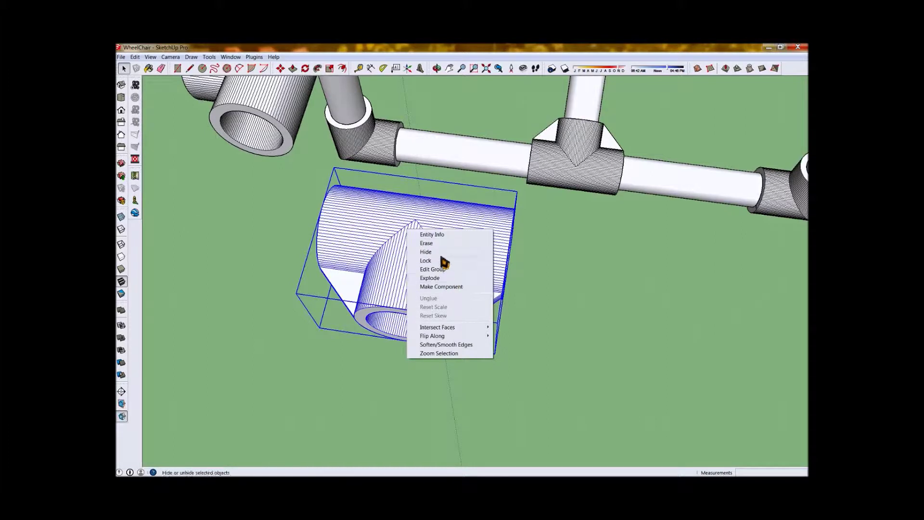
click(430, 277)
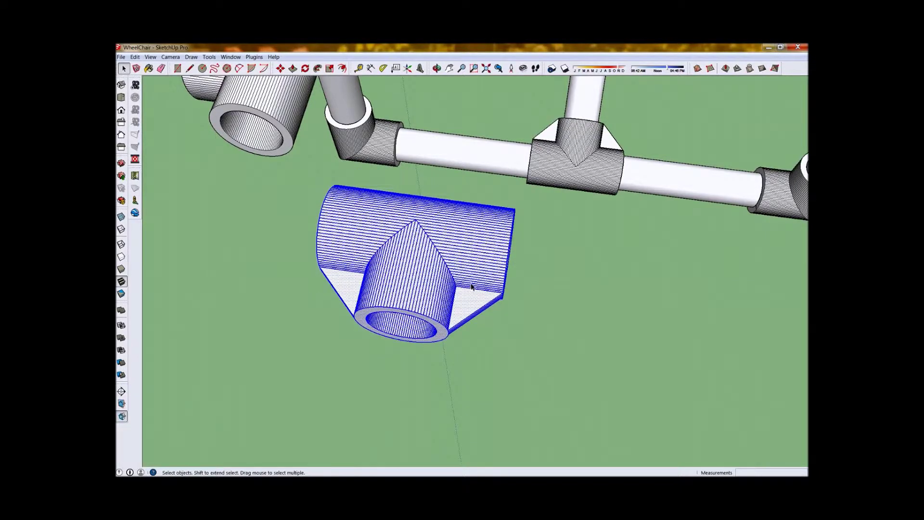
scroll(406, 252, up, 2)
scroll(381, 211, up, 3)
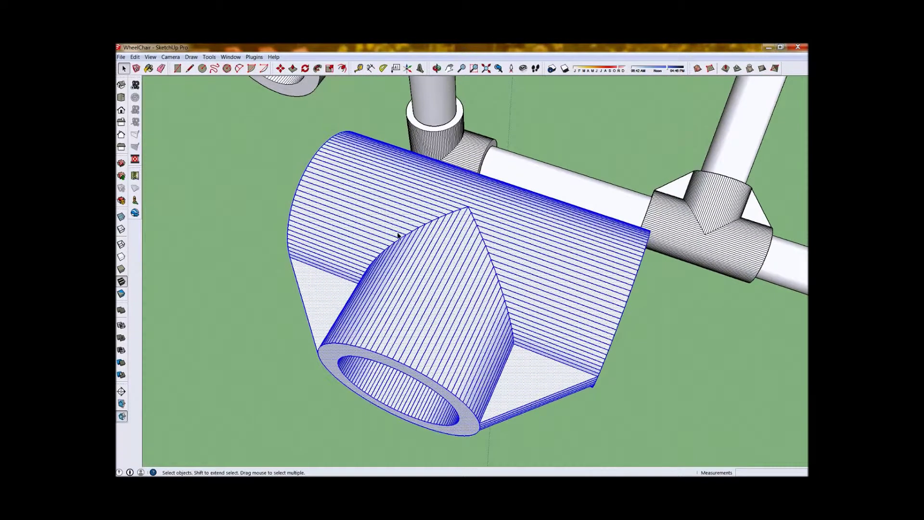
Start a component from the exploded T joint, named "Jointure en T" with the description "Un simple jointure en T."
right_click(435, 251)
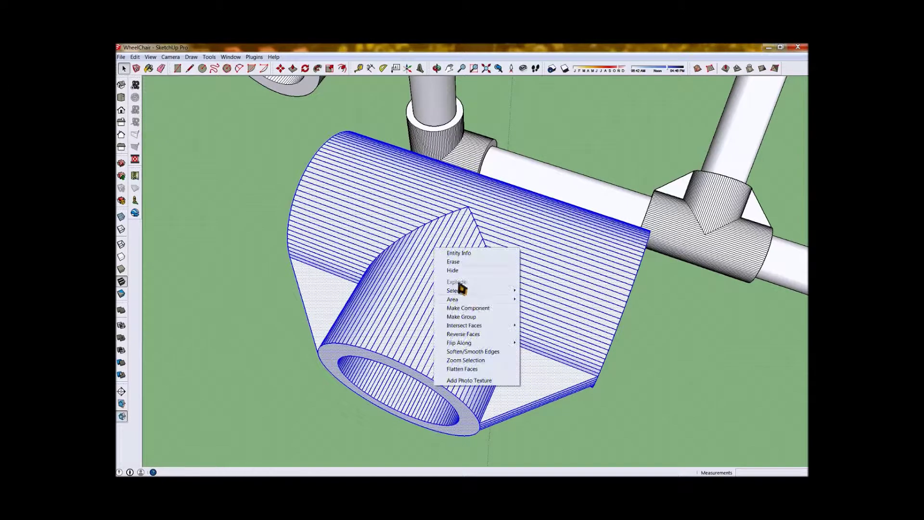
click(488, 308)
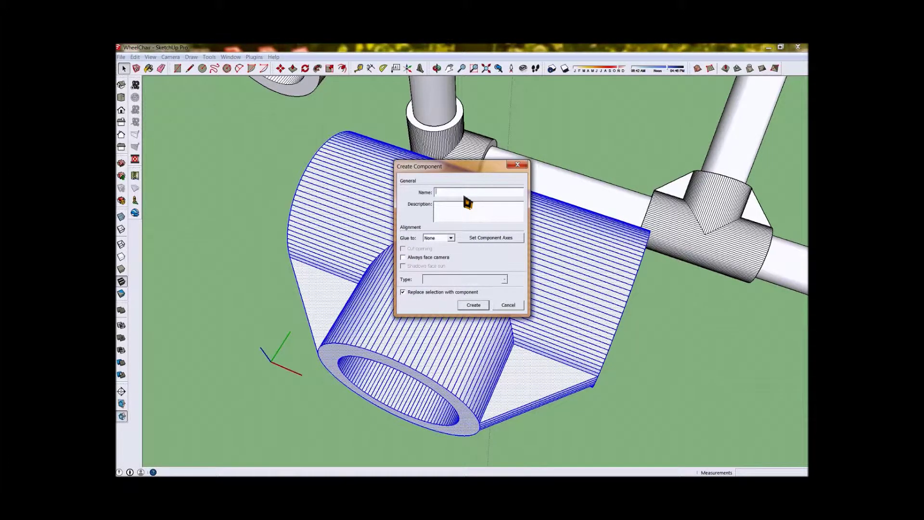
text(Joitun)
text(inture)
text( en)
text(ture )
text(en t)
key(BackSpace)
text(T.)
Leave Always face camera off and Glue to at None, and create the T joint component
click(429, 257)
click(403, 257)
click(451, 239)
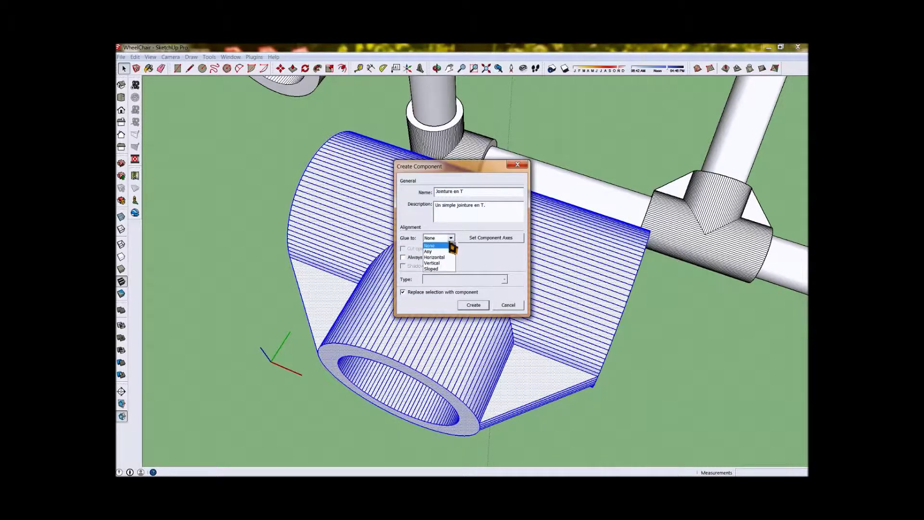
click(474, 262)
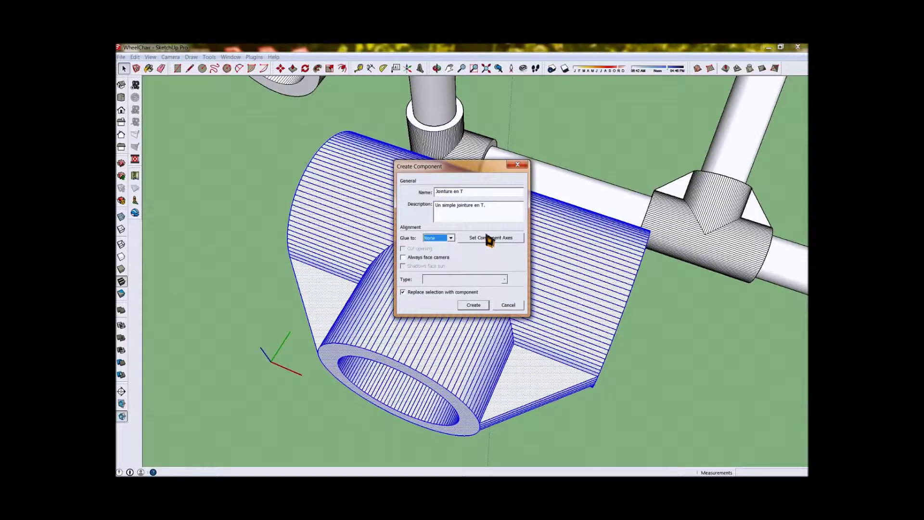
click(474, 306)
Copy the T joint component and paste the copy beside the original
middle_drag(423, 301, 416, 321)
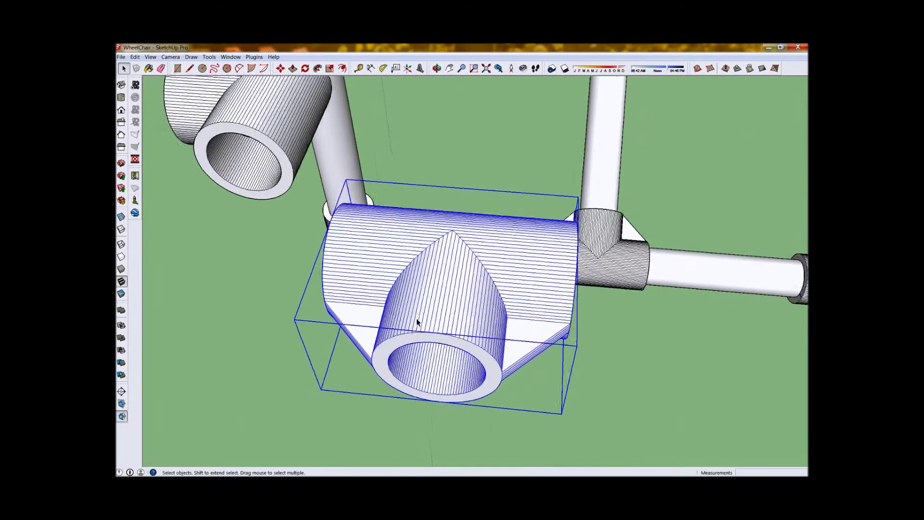
scroll(416, 322, down, 2)
key(ctrl+c)
key(ctrl+v)
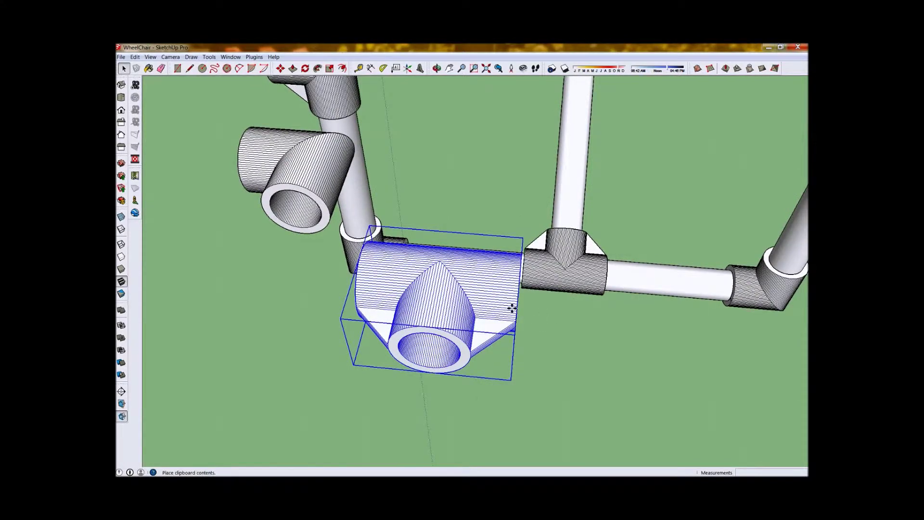
scroll(534, 337, down, 3)
click(564, 341)
scroll(564, 341, up, 3)
middle_drag(564, 340, 527, 276)
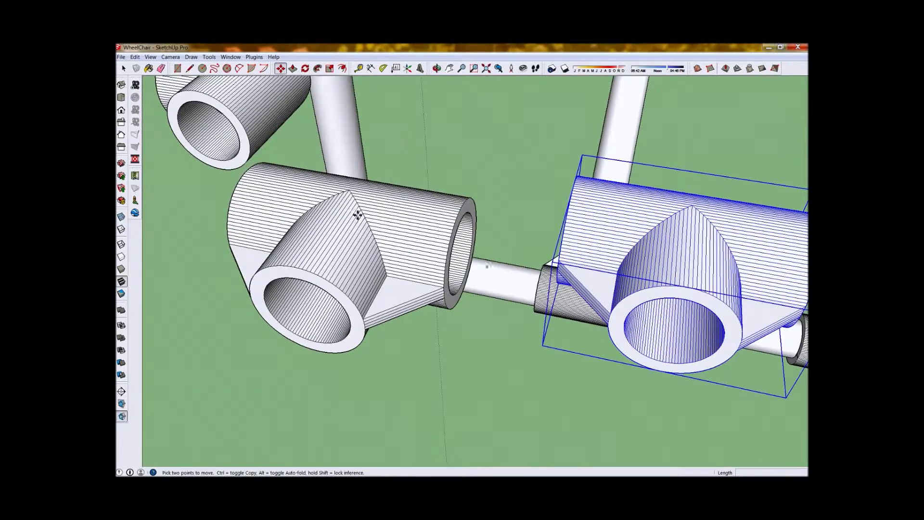
Open the copied T joint component for editing, erase some edges along its main tube, and leave component editing
key(space)
double_click(569, 254)
middle_drag(569, 253, 353, 196)
click(161, 68)
drag(540, 280, 569, 268)
drag(641, 371, 687, 351)
mouse_move(558, 323)
middle_down()
mouse_move(499, 314)
mouse_move(516, 297)
middle_up()
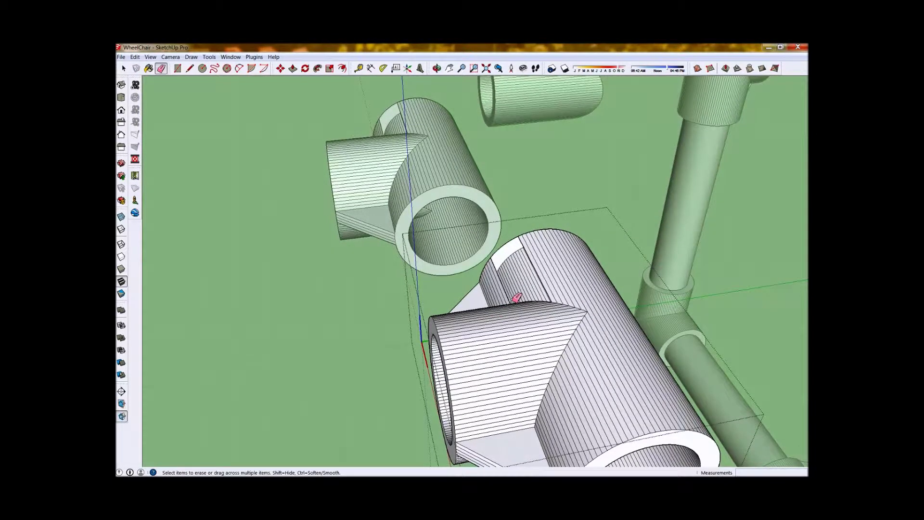
middle_drag(517, 297, 703, 357)
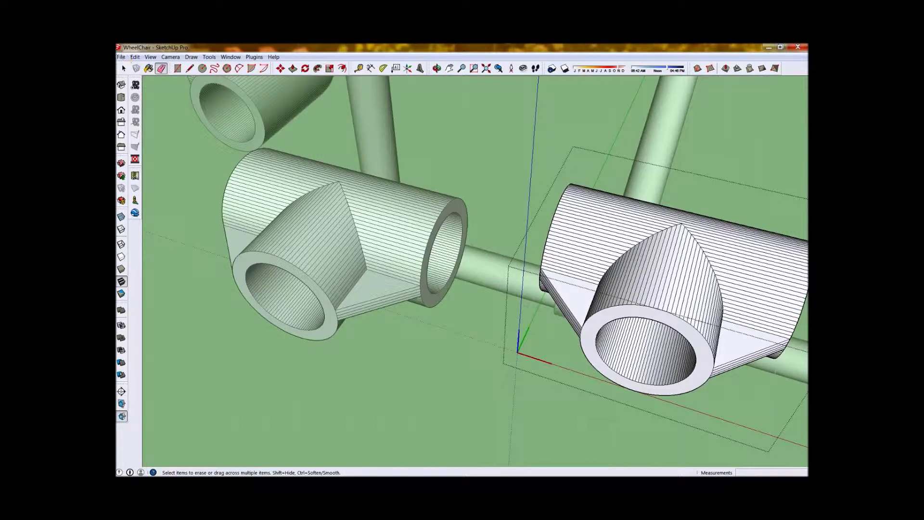
click(123, 68)
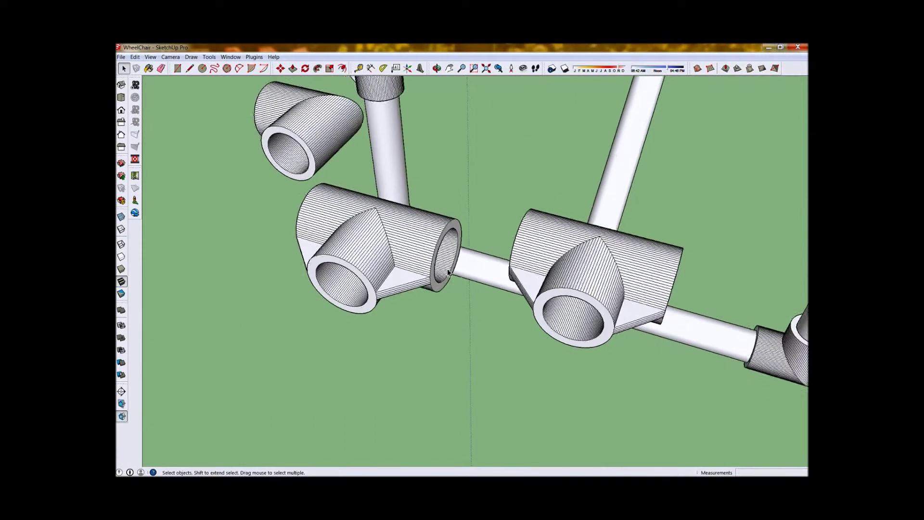
Draw a large upright rectangle starting at the axes' origin, along the side of the wheelchair frame
scroll(448, 273, down, 5)
mouse_move(452, 303)
middle_down()
mouse_move(578, 360)
mouse_move(635, 109)
mouse_move(464, 232)
middle_up()
scroll(577, 359, down, 5)
mouse_move(251, 92)
middle_down()
mouse_move(309, 113)
mouse_move(382, 78)
middle_up()
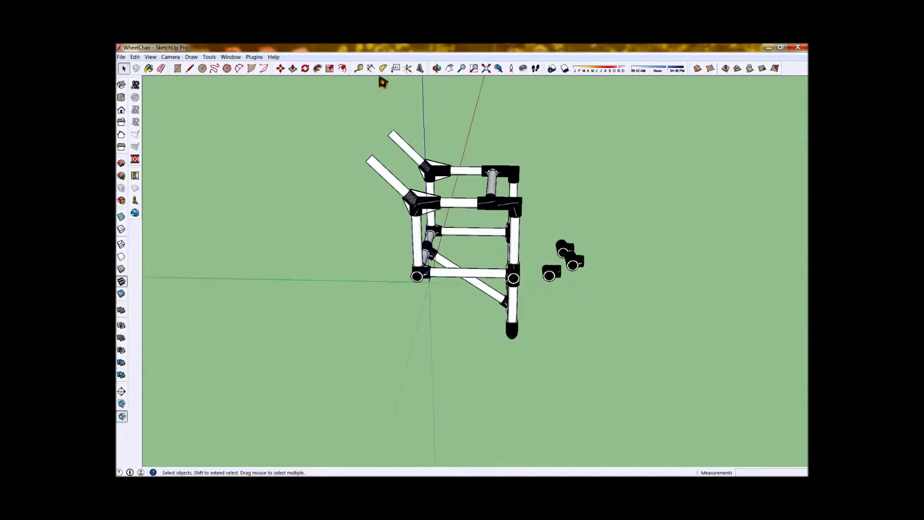
click(178, 68)
middle_drag(233, 157, 361, 259)
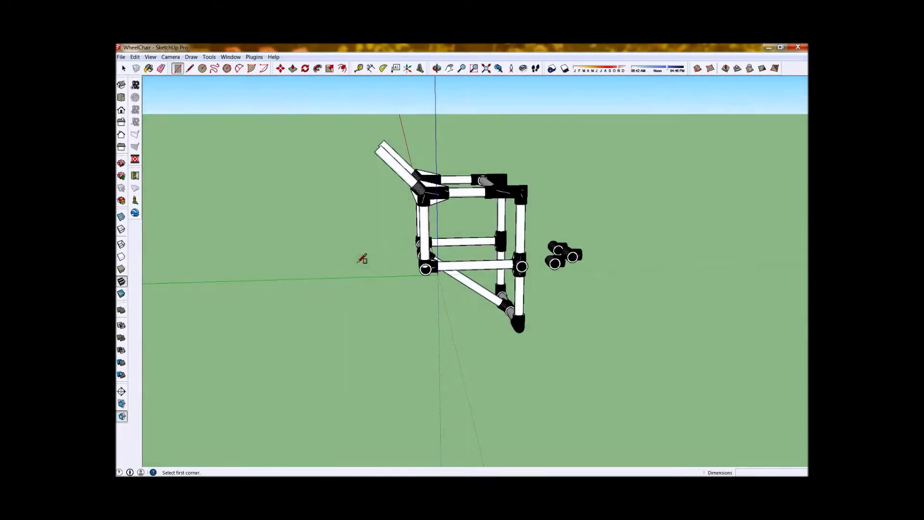
click(440, 274)
click(642, 93)
mouse_move(643, 93)
middle_down()
mouse_move(702, 239)
mouse_move(310, 226)
middle_up()
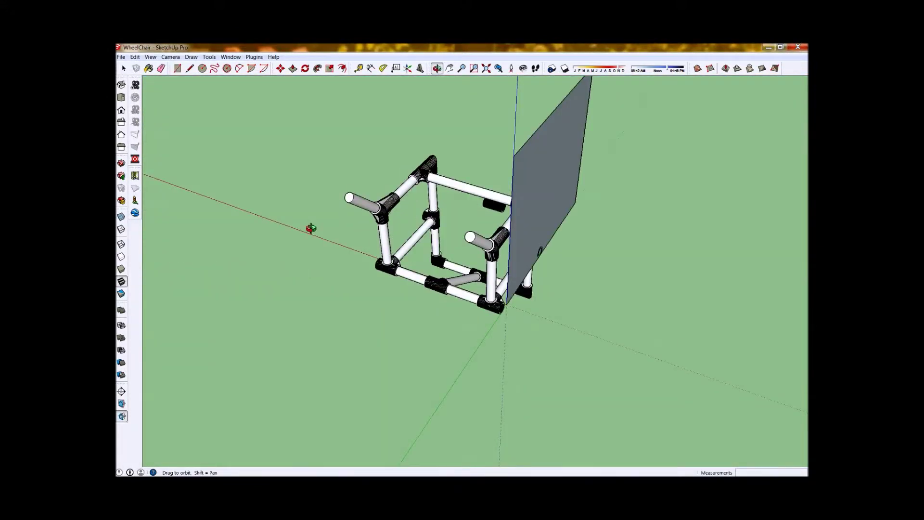
Create a component from the upright rectangle with Always face camera enabled and Glue to left at None
scroll(310, 226, up, 5)
middle_drag(296, 293, 449, 317)
scroll(501, 322, up, 6)
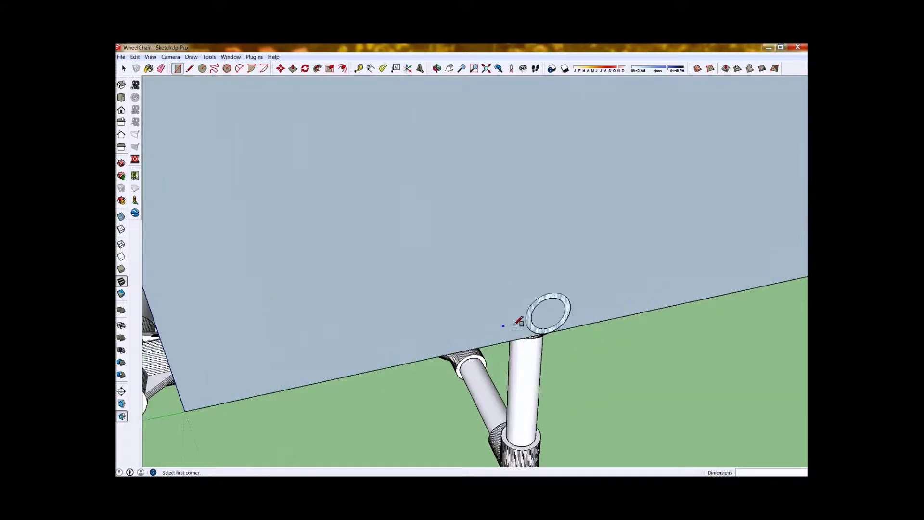
scroll(540, 314, down, 8)
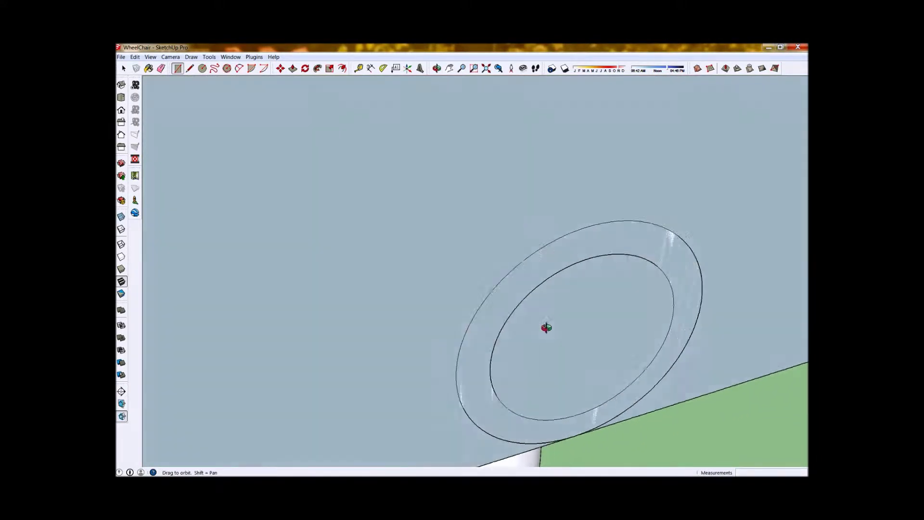
scroll(548, 354, down, 10)
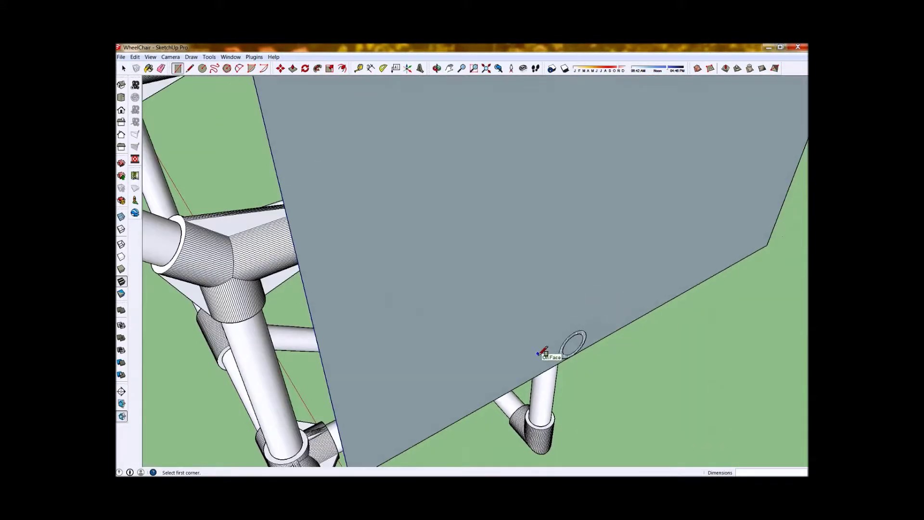
click(123, 69)
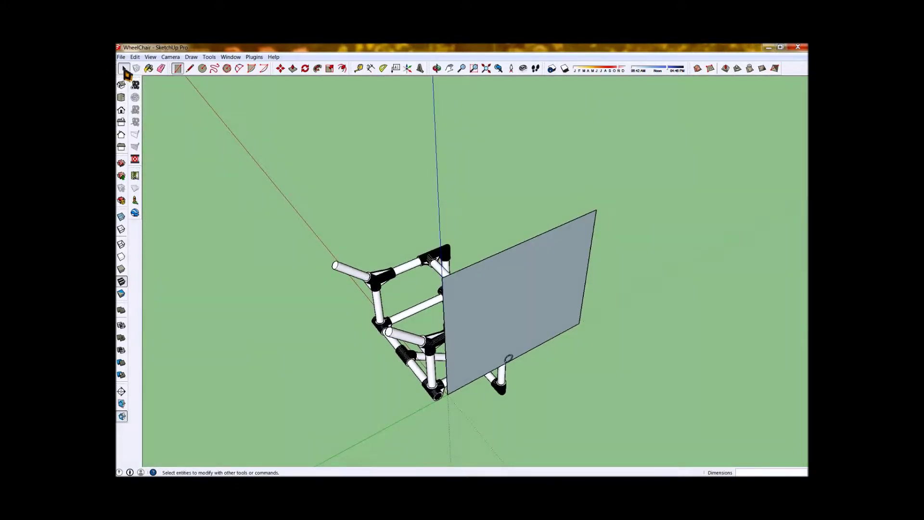
click(483, 281)
right_click(483, 281)
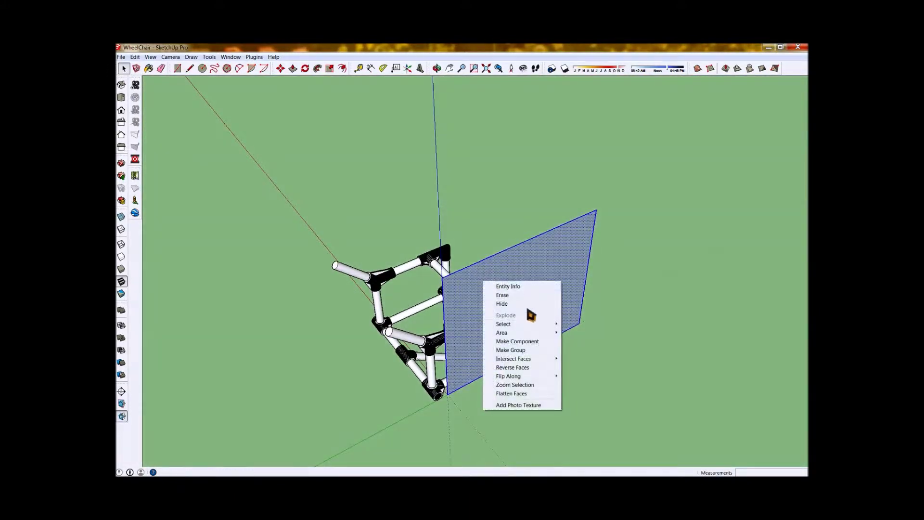
click(530, 343)
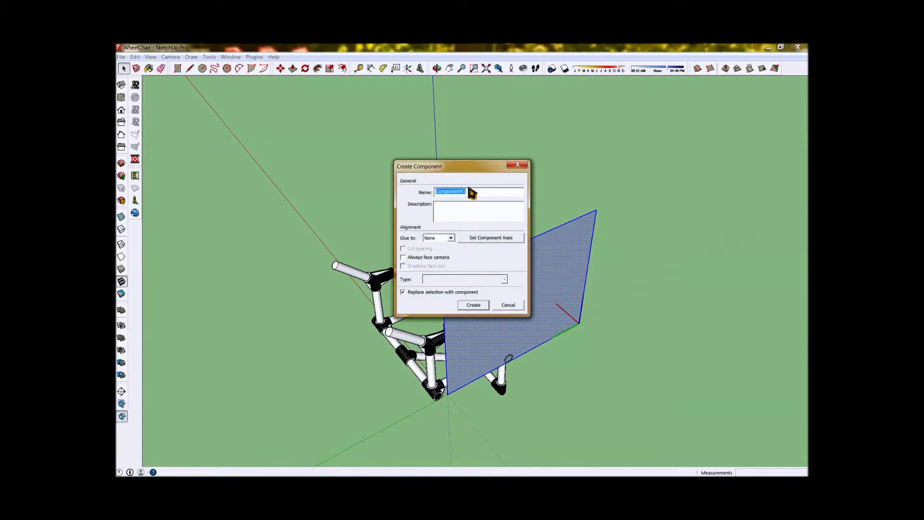
click(403, 257)
click(473, 305)
Examine the camera-facing rectangle from different sides and revert it to plain geometry
middle_drag(477, 309, 232, 259)
middle_drag(373, 213, 583, 266)
right_click(583, 265)
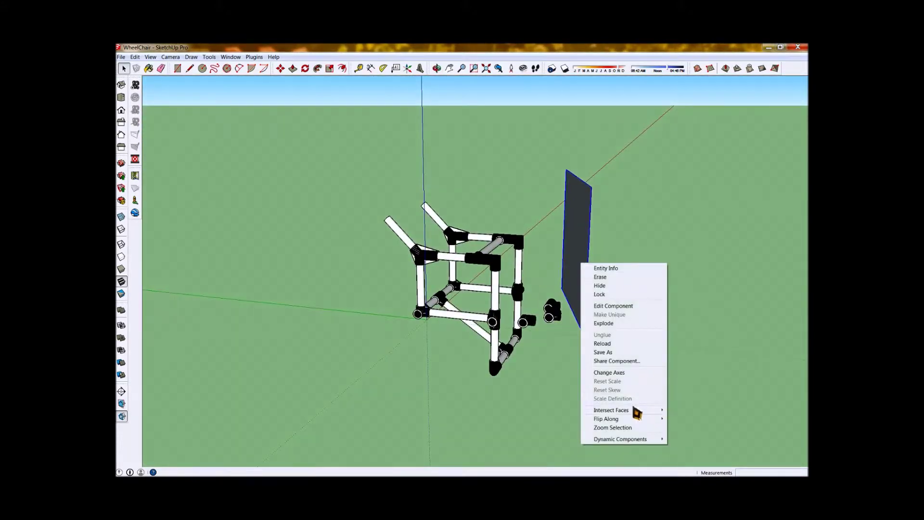
click(731, 274)
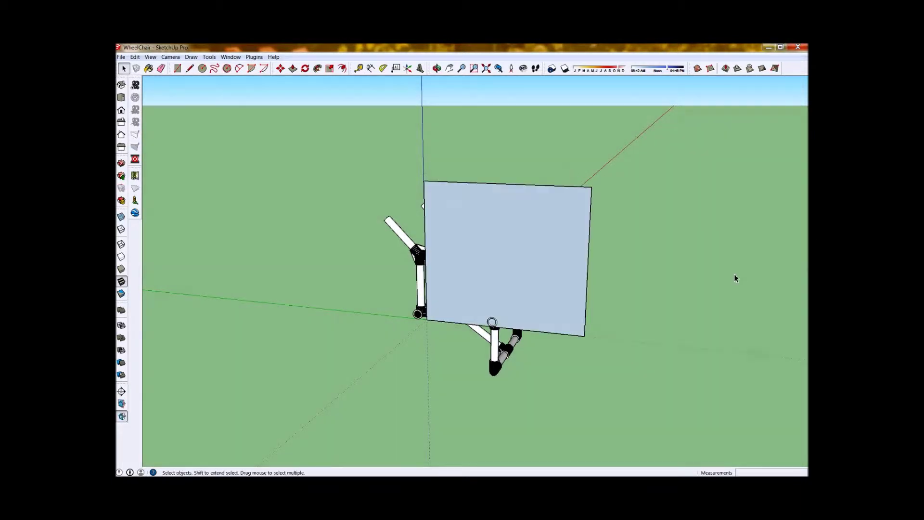
Start a component from the upright rectangle and enable Always face camera
click(549, 266)
right_click(547, 261)
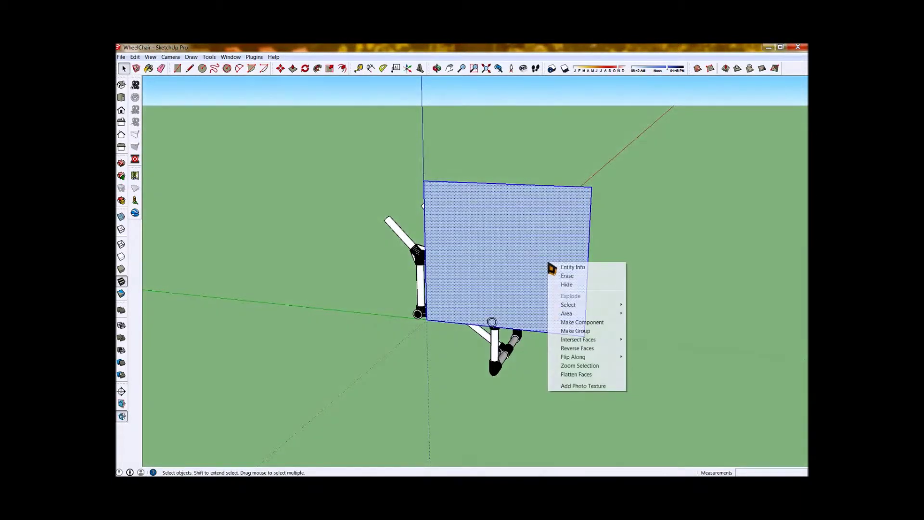
click(598, 324)
click(434, 257)
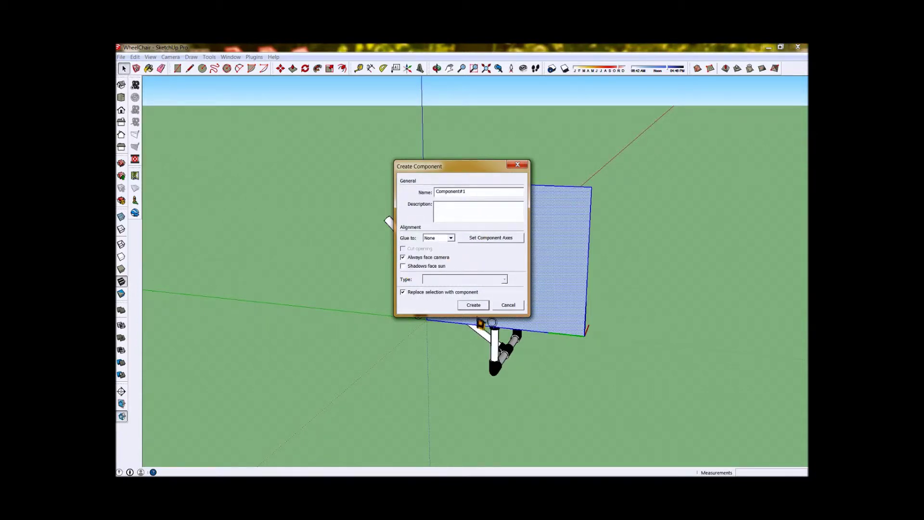
Set new component axes with the origin at the rectangle's lower corner farthest from the axes' origin, and create the component
click(507, 238)
middle_drag(579, 309, 293, 382)
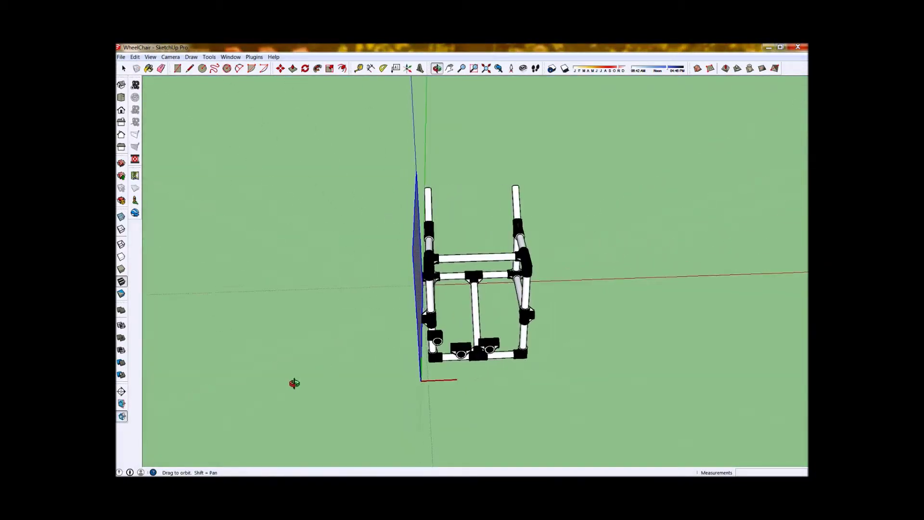
middle_drag(419, 385, 298, 382)
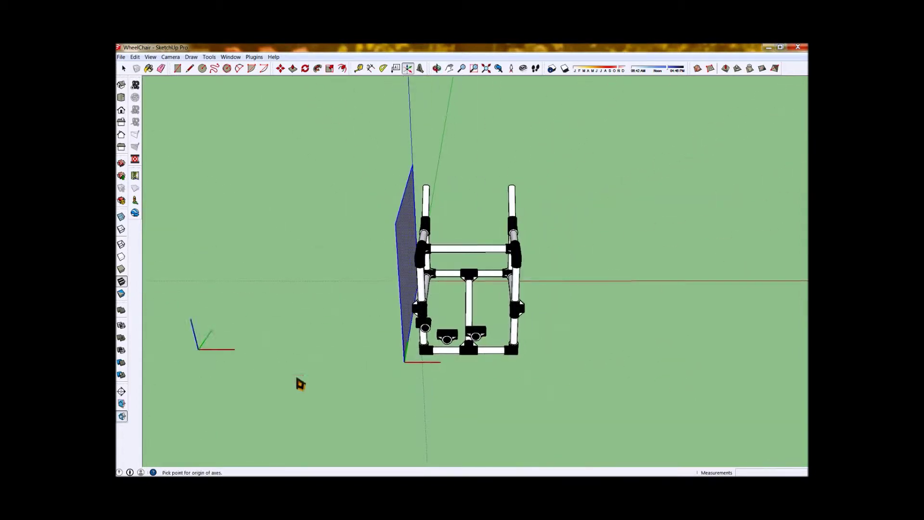
click(405, 362)
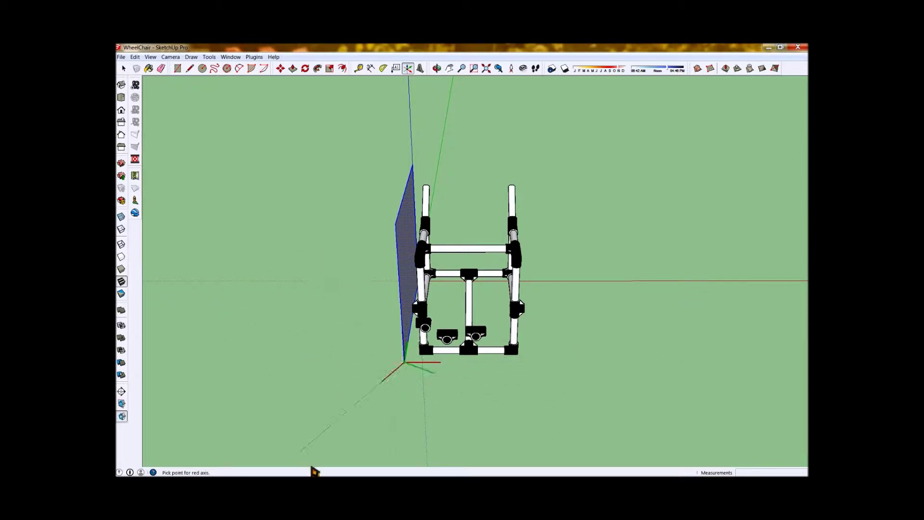
click(391, 438)
middle_drag(365, 371, 570, 412)
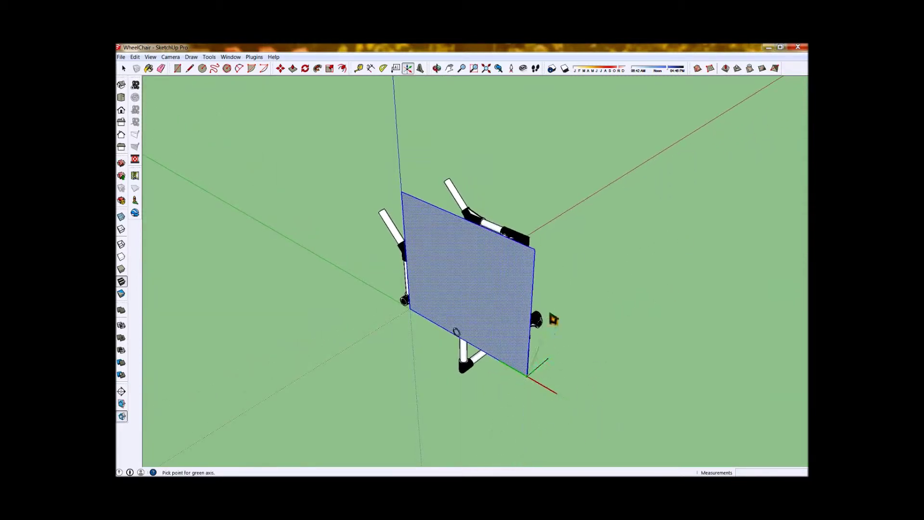
click(515, 129)
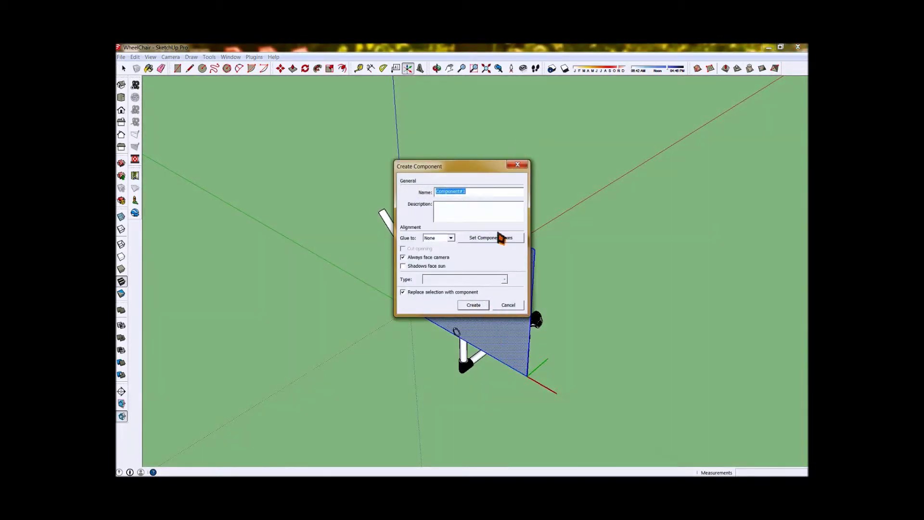
key(Return)
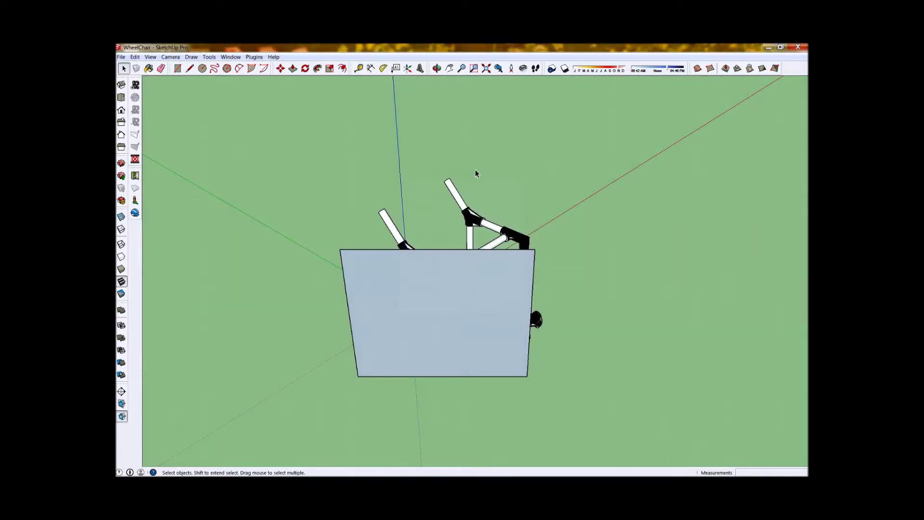
Orbit around the rectangle component to examine how it turns towards the camera
mouse_move(495, 309)
middle_down()
mouse_move(618, 165)
mouse_move(675, 265)
mouse_move(219, 268)
mouse_move(359, 214)
mouse_move(294, 248)
mouse_move(602, 291)
mouse_move(390, 309)
mouse_move(530, 324)
mouse_move(447, 288)
mouse_move(347, 293)
middle_up()
scroll(324, 291, up, 6)
scroll(414, 290, down, 10)
middle_drag(376, 315, 486, 370)
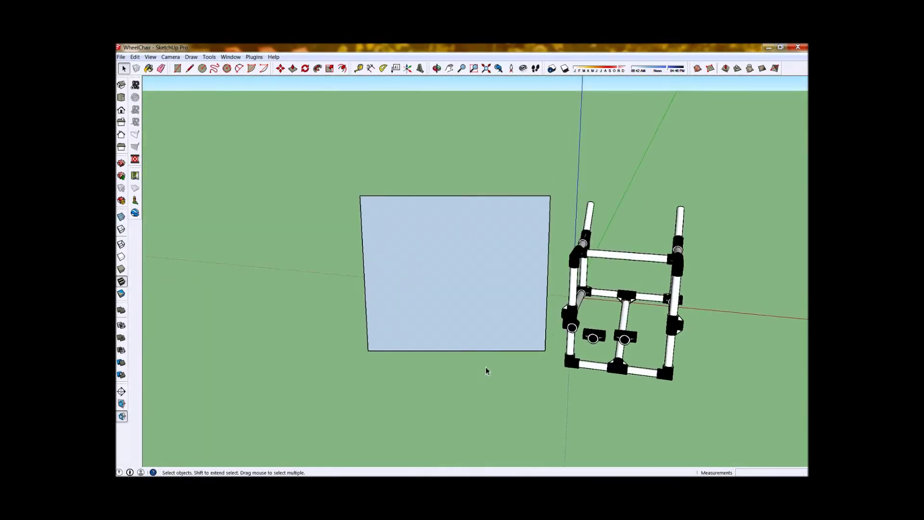
Check the dynamic component options of the rectangle component and close them
right_click(443, 264)
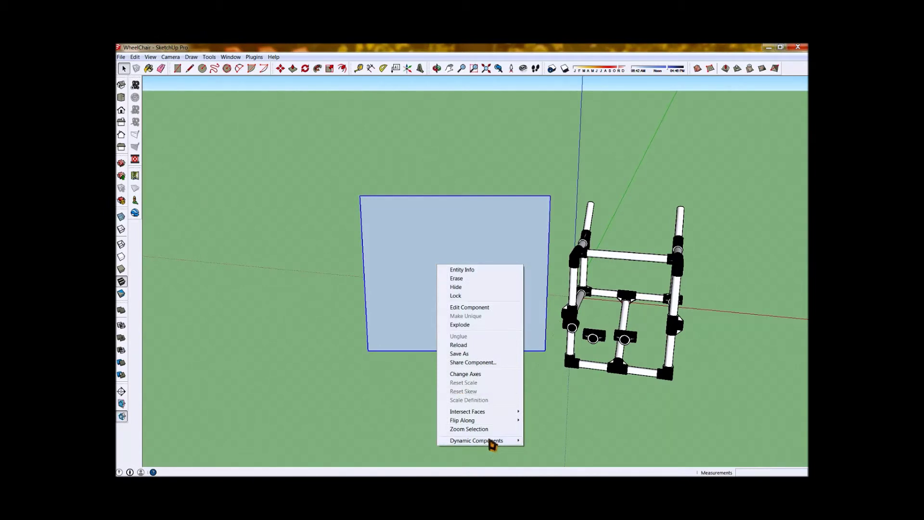
mouse_move(491, 440)
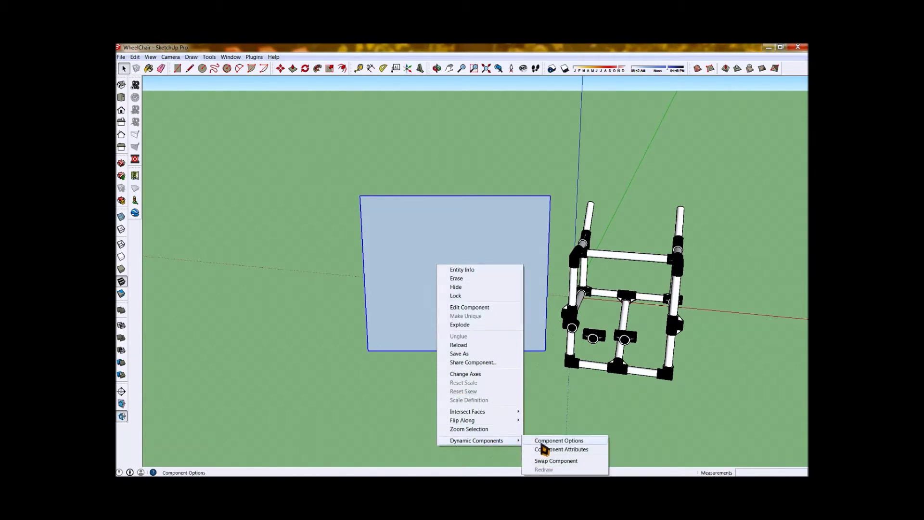
click(543, 442)
right_click(426, 256)
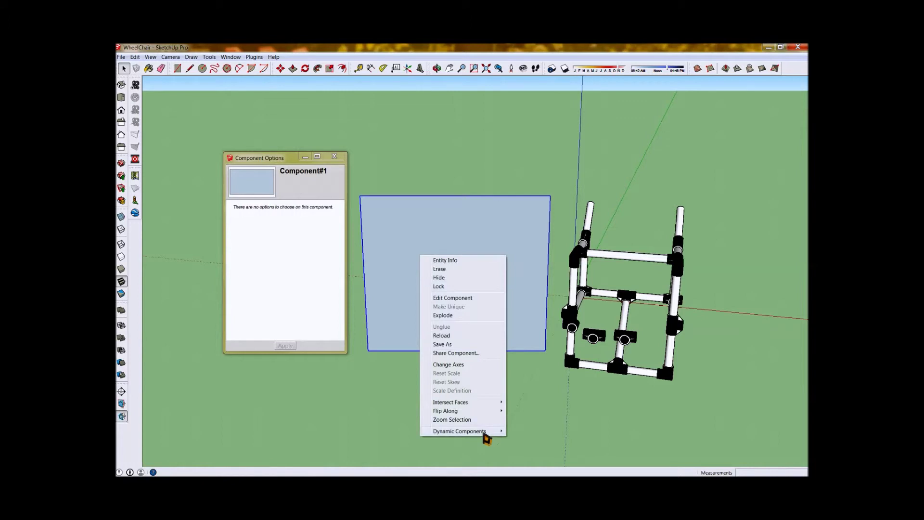
mouse_move(484, 434)
click(532, 439)
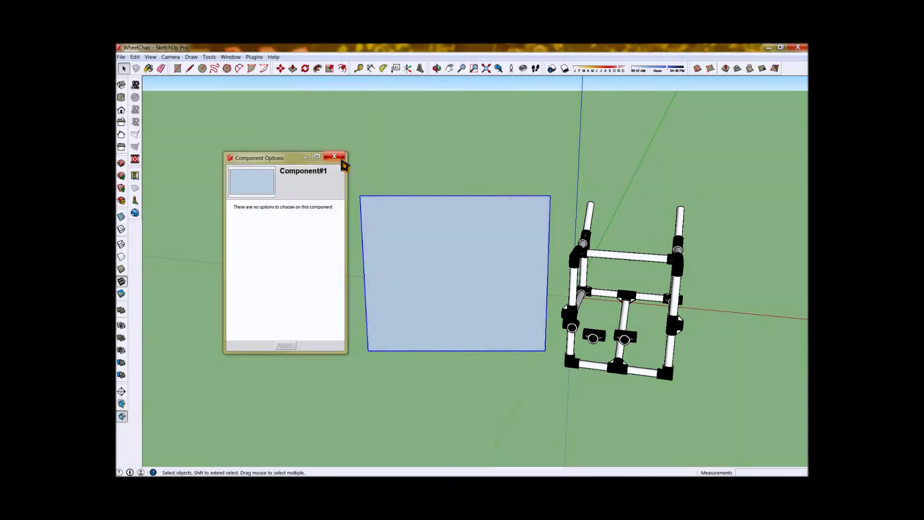
click(334, 157)
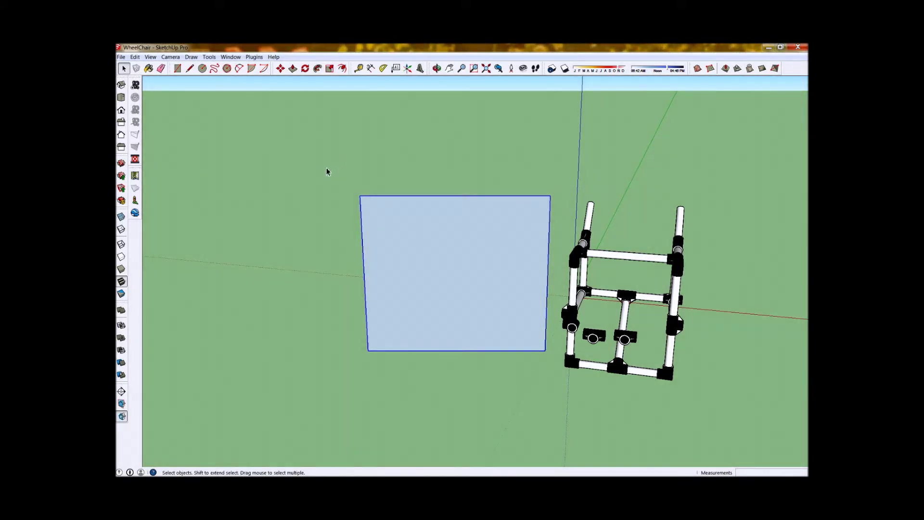